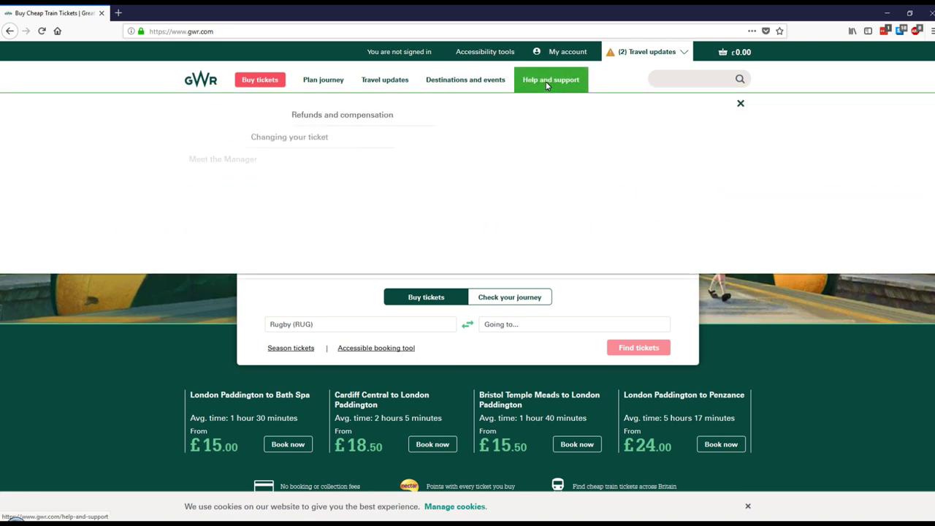
pyautogui.click(547, 82)
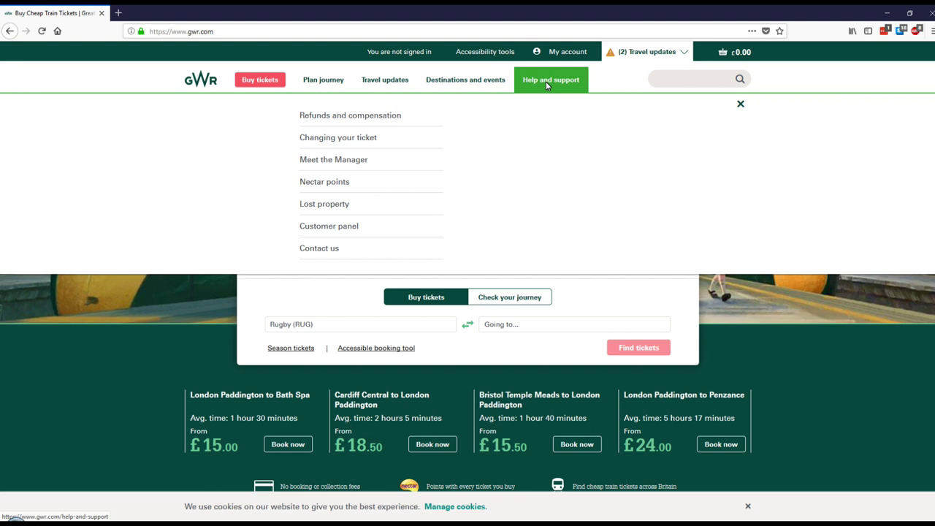
pyautogui.click(475, 84)
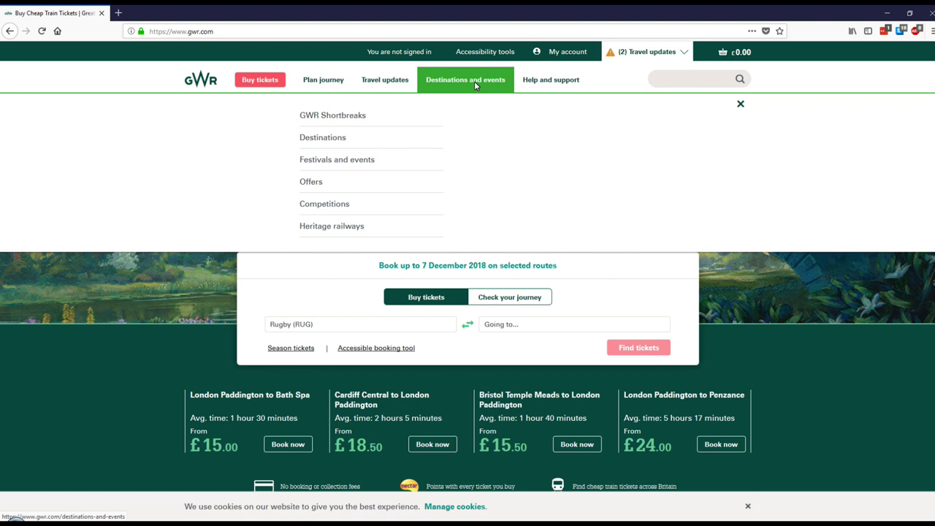
pyautogui.click(381, 81)
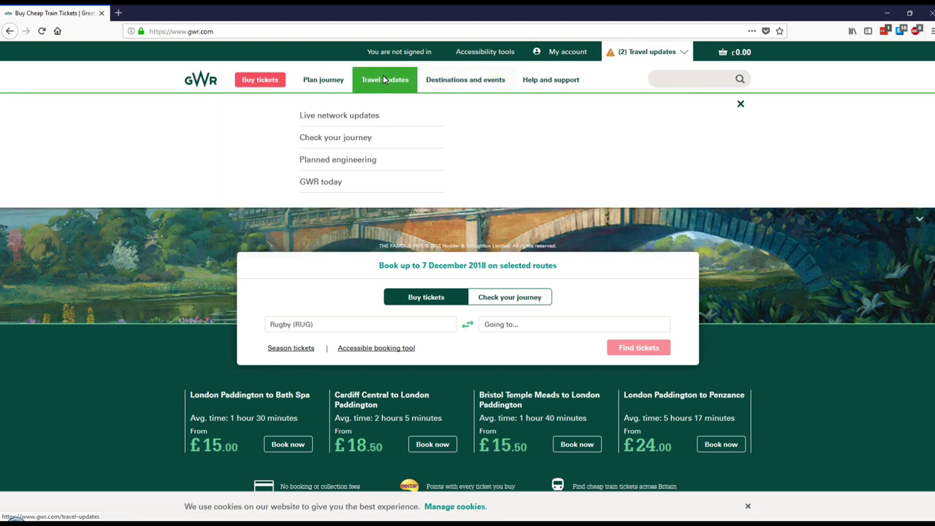
# - Open the Assisted travel page under the journey information, allow location access and go to its online form
pyautogui.click(340, 82)
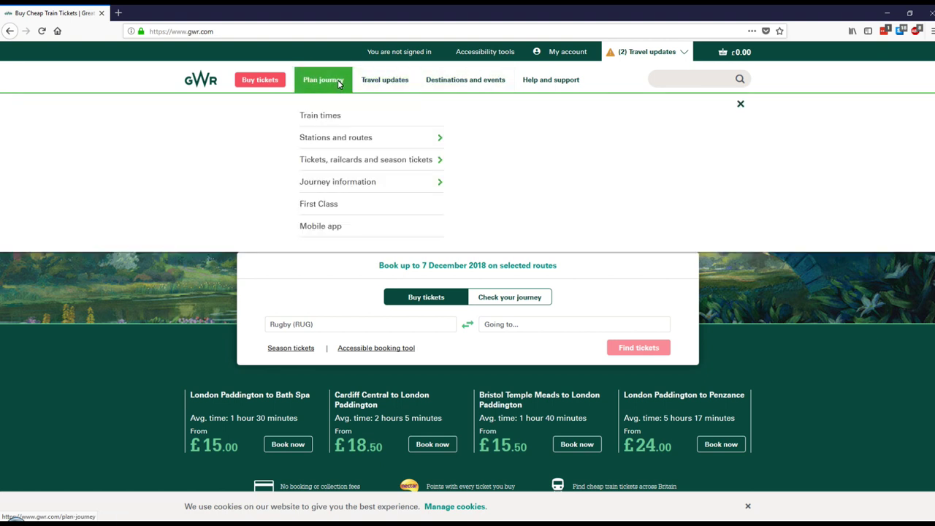
pyautogui.moveTo(385, 135)
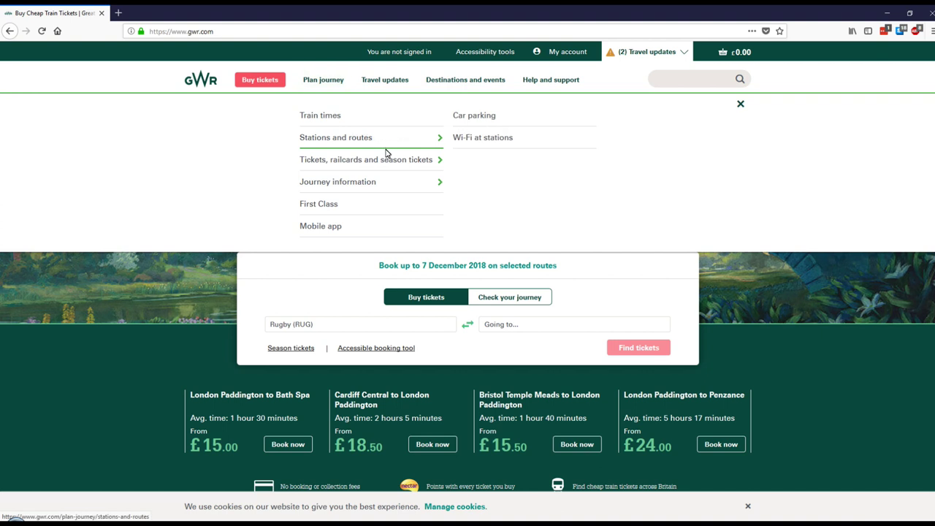
pyautogui.moveTo(388, 161)
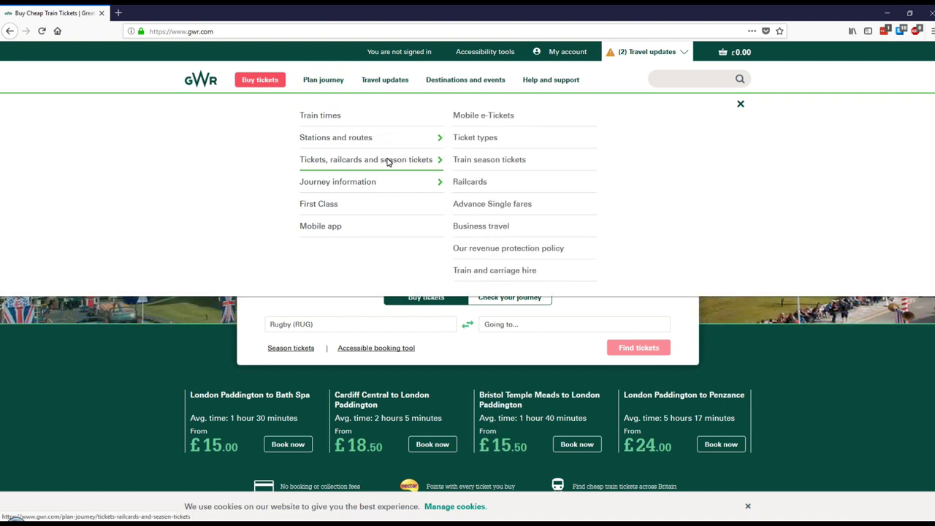
pyautogui.moveTo(397, 184)
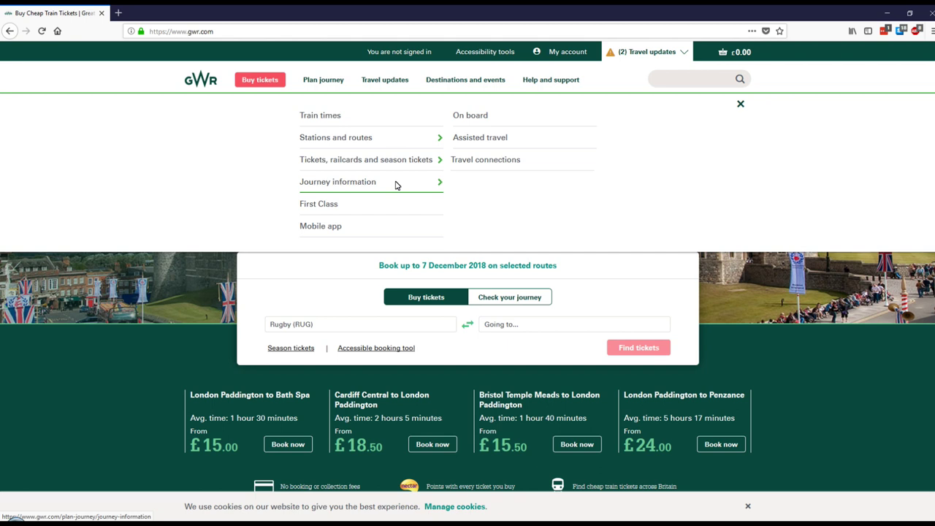
pyautogui.click(483, 139)
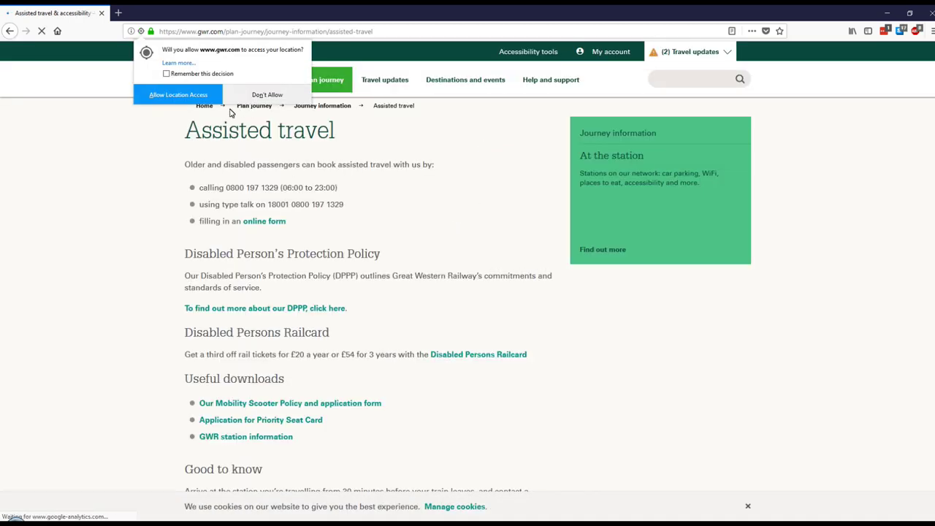
pyautogui.click(203, 96)
pyautogui.click(265, 222)
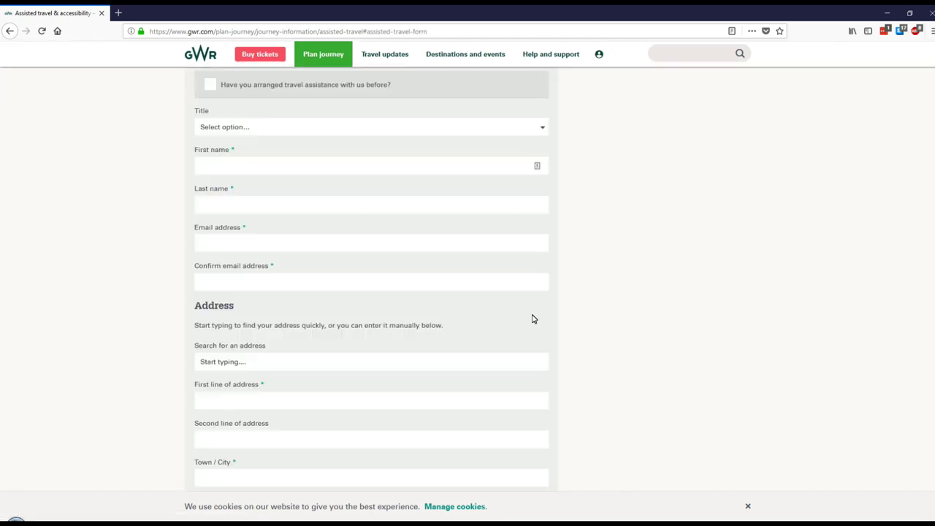
# - Fill in the form's title, name, email and address fields from the saved autofill profile
pyautogui.rightClick(641, 155)
pyautogui.moveTo(723, 292)
pyautogui.moveTo(763, 356)
pyautogui.moveTo(681, 397)
pyautogui.click(760, 404)
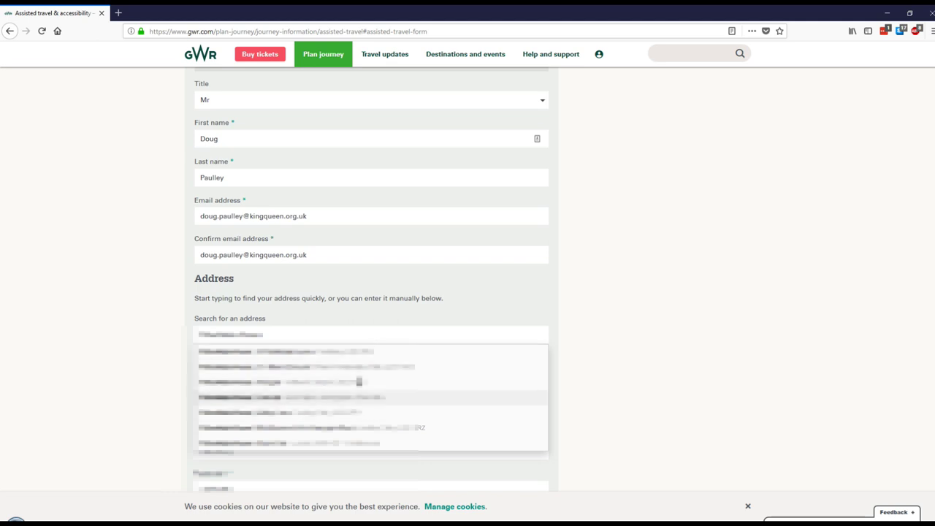
# - Look up the home address in the address search and apply the first suggestion
pyautogui.click(315, 338)
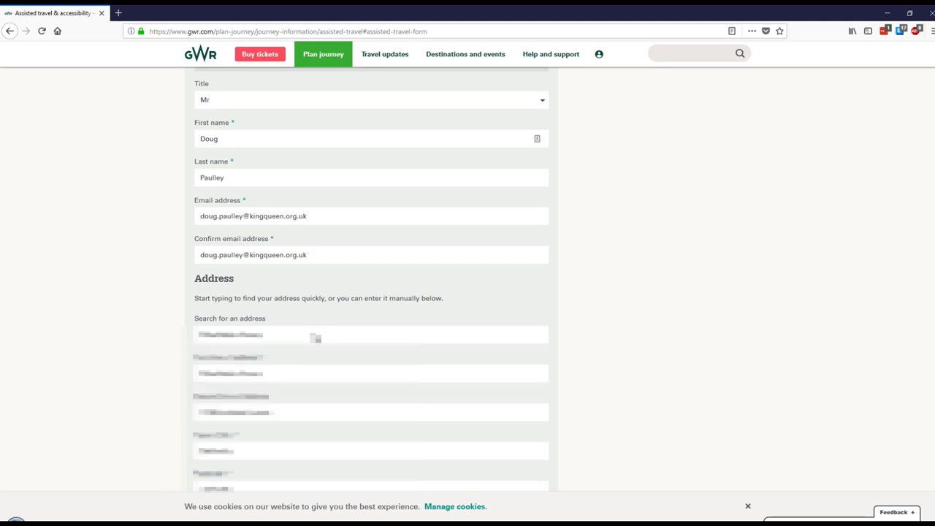
pyautogui.click(314, 337)
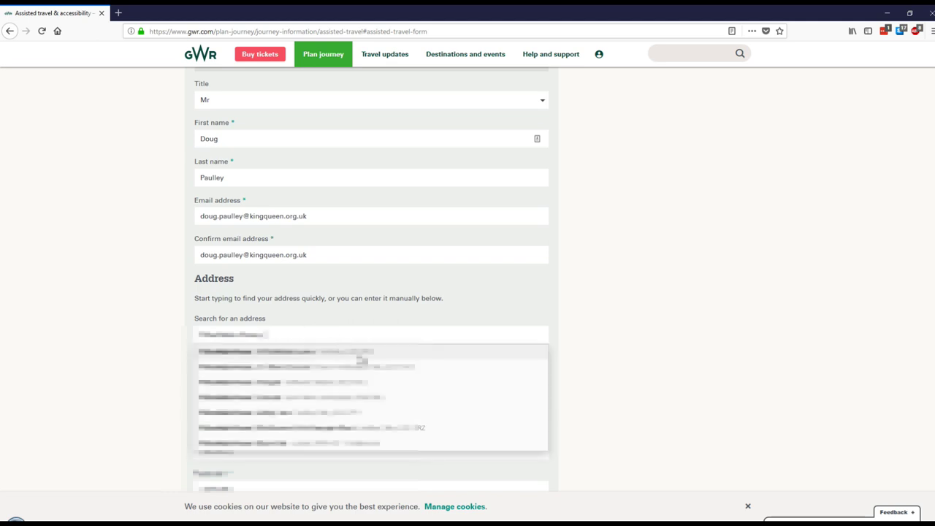
pyautogui.click(357, 356)
pyautogui.scroll(3, 731, 401)
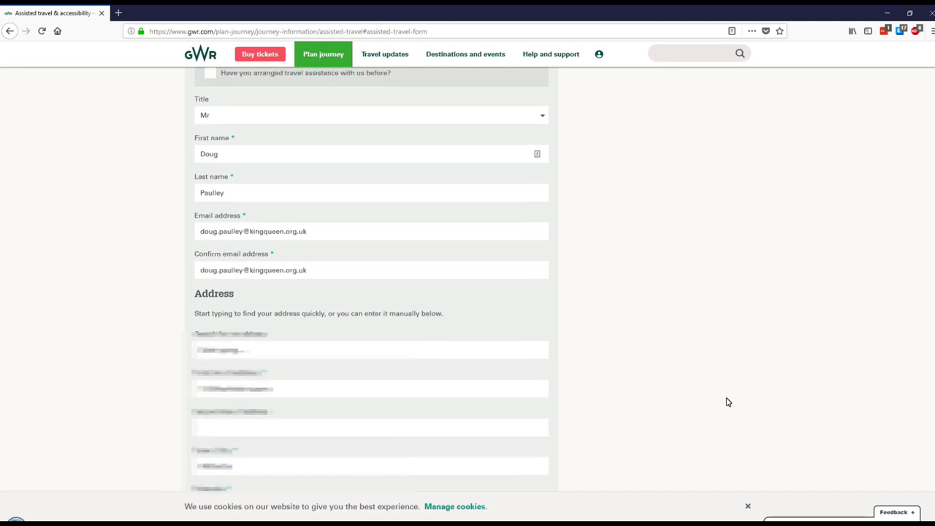
# - Clear the first line of the address and re-enter it using the saved suggestion
pyautogui.moveTo(312, 475); pyautogui.dragTo(44, 463)
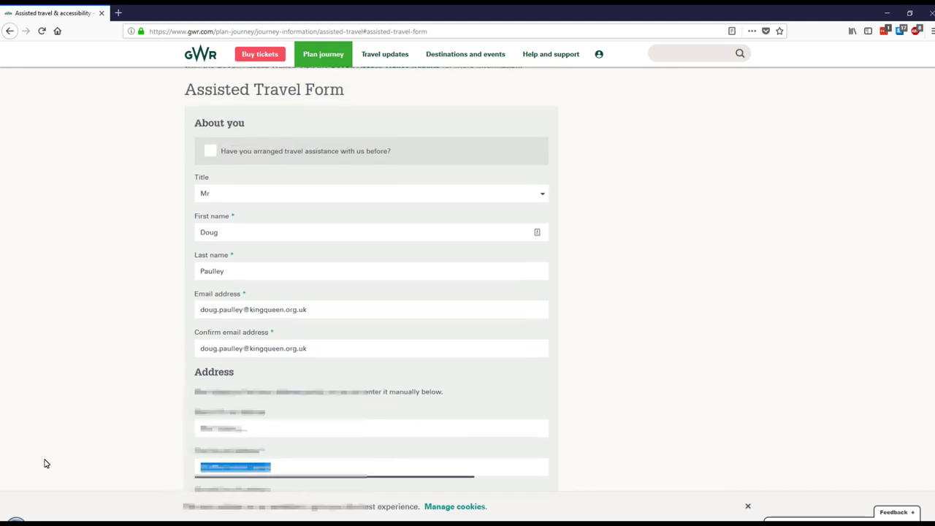
pyautogui.press('BackSpace')
pyautogui.scroll(-3, 234, 411)
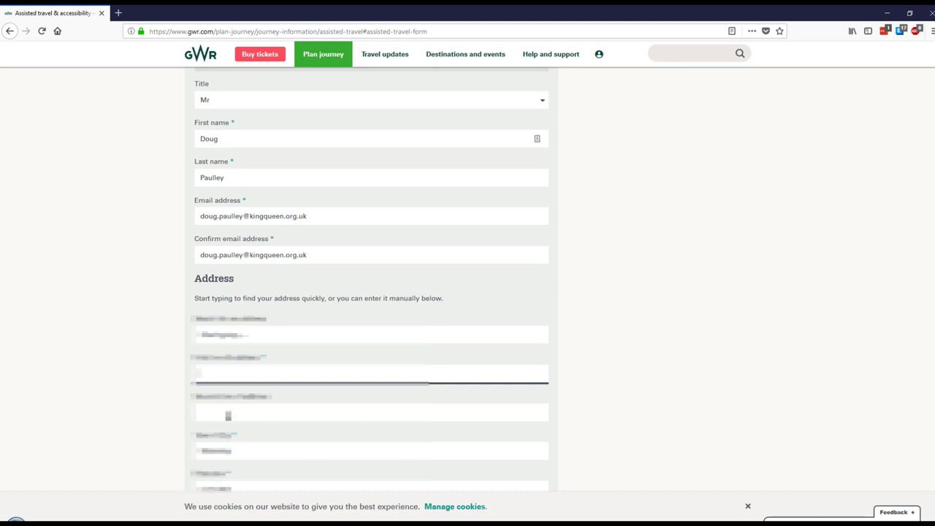
pyautogui.click(230, 413)
pyautogui.click(231, 381)
pyautogui.write('Flat')
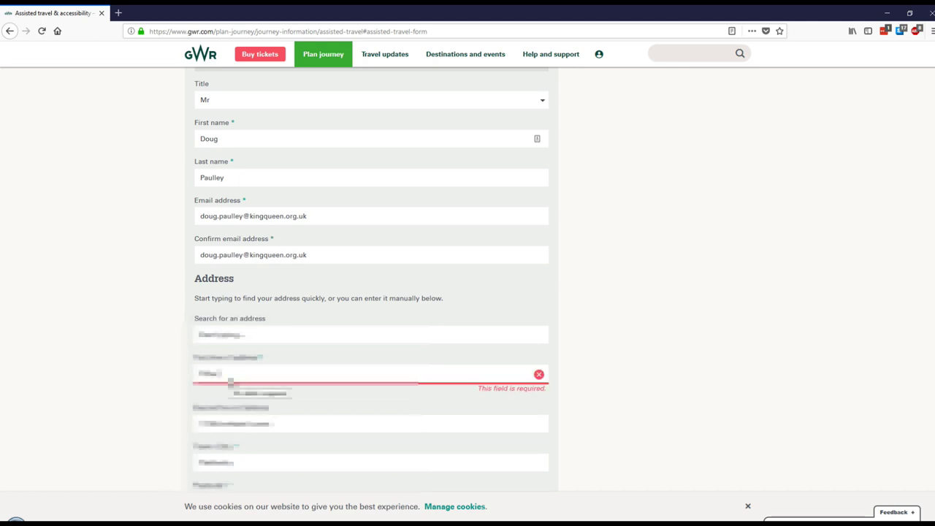
pyautogui.press('Down')
pyautogui.press('Return')
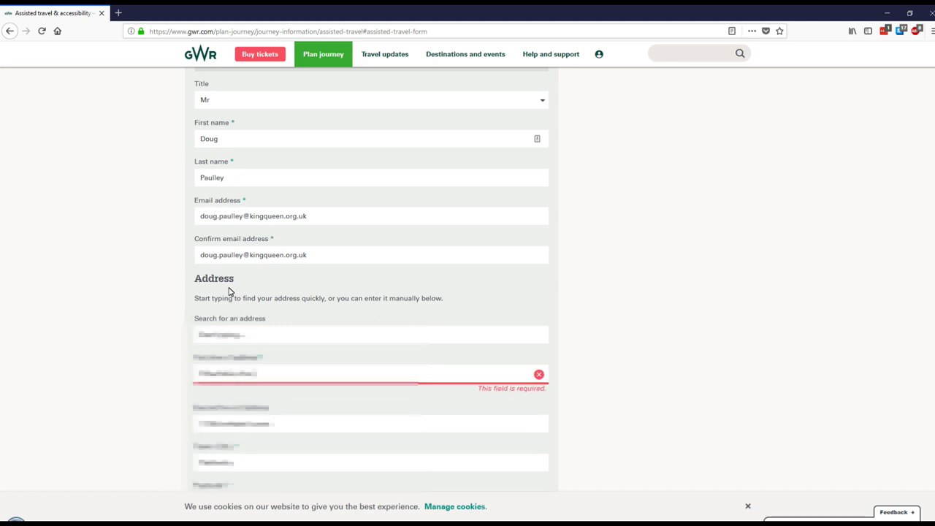
# - Request the assistance types 'Mobility - ramp required' and 'Own wheelchair' at all points, including changing trains
pyautogui.scroll(4, 745, 341)
pyautogui.scroll(2, 745, 341)
pyautogui.scroll(-4, 745, 341)
pyautogui.scroll(-6, 657, 248)
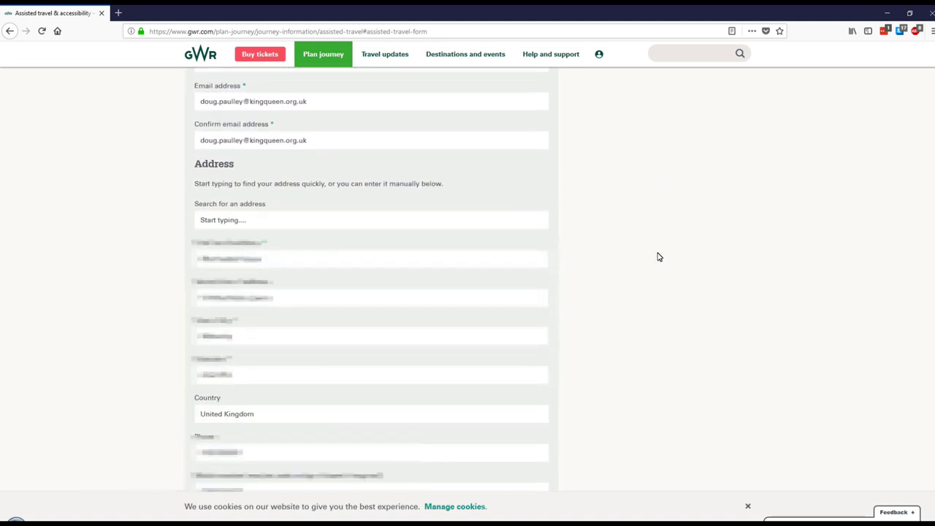
pyautogui.scroll(-4, 633, 248)
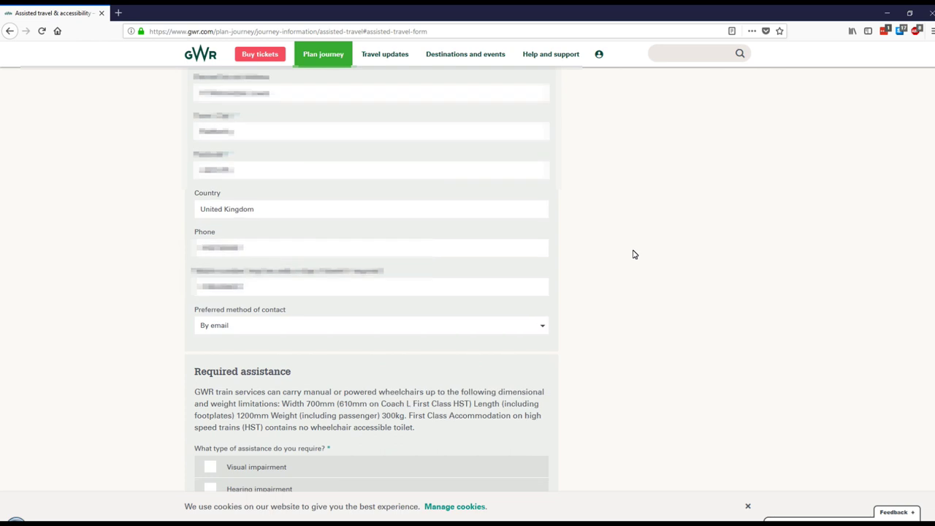
pyautogui.scroll(-5, 612, 261)
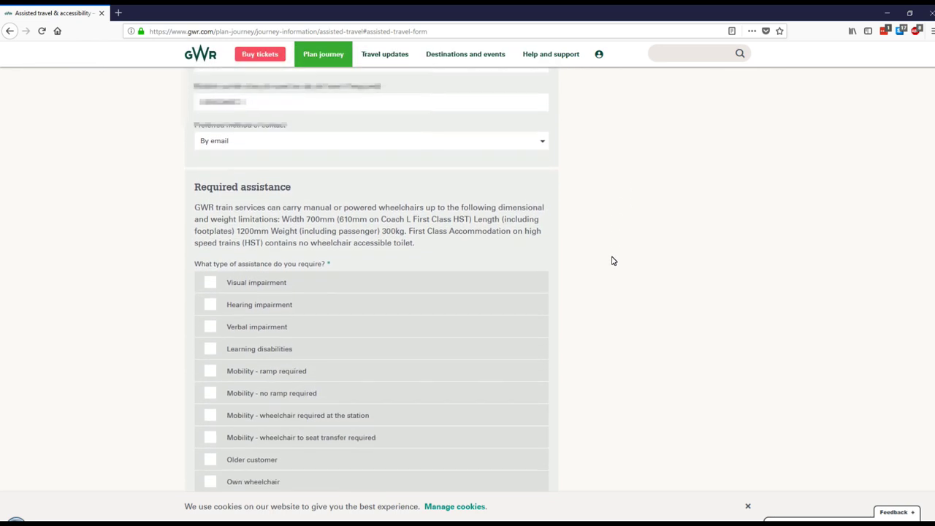
pyautogui.scroll(-1, 612, 268)
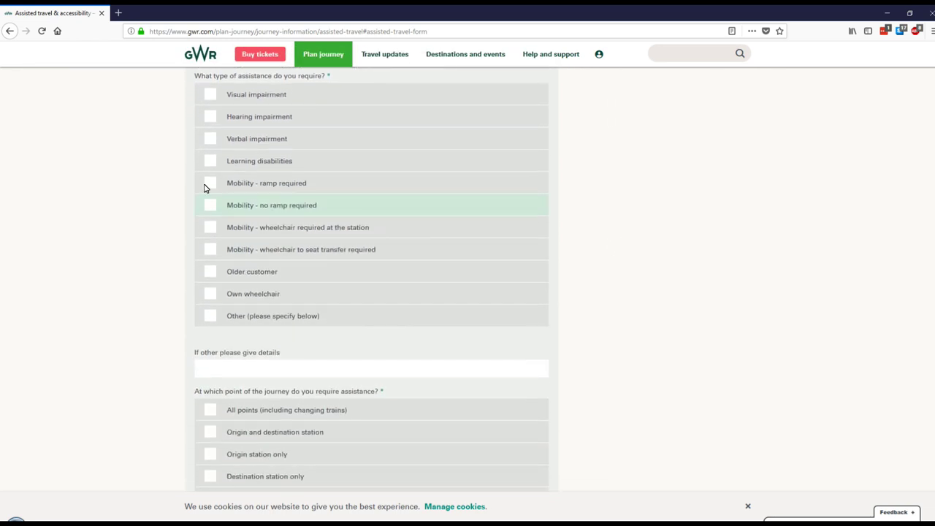
pyautogui.click(211, 183)
pyautogui.scroll(-2, 639, 313)
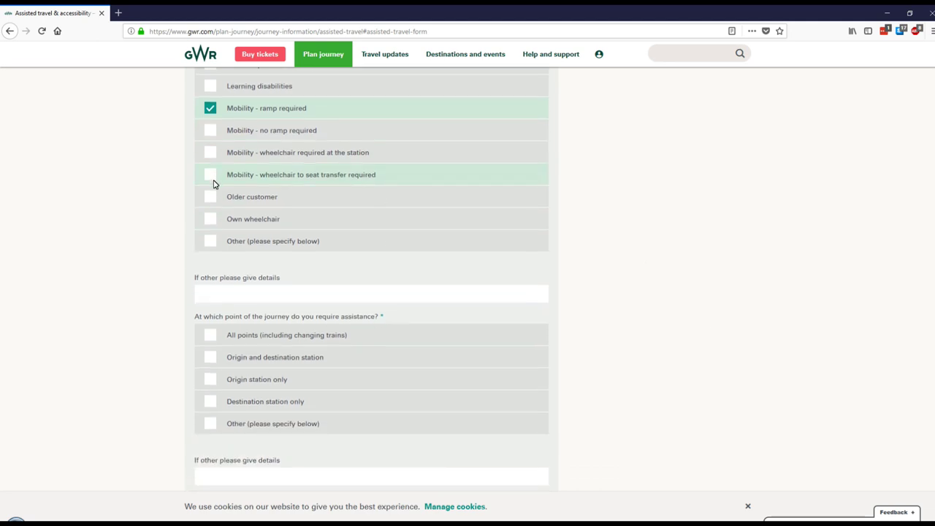
pyautogui.click(211, 221)
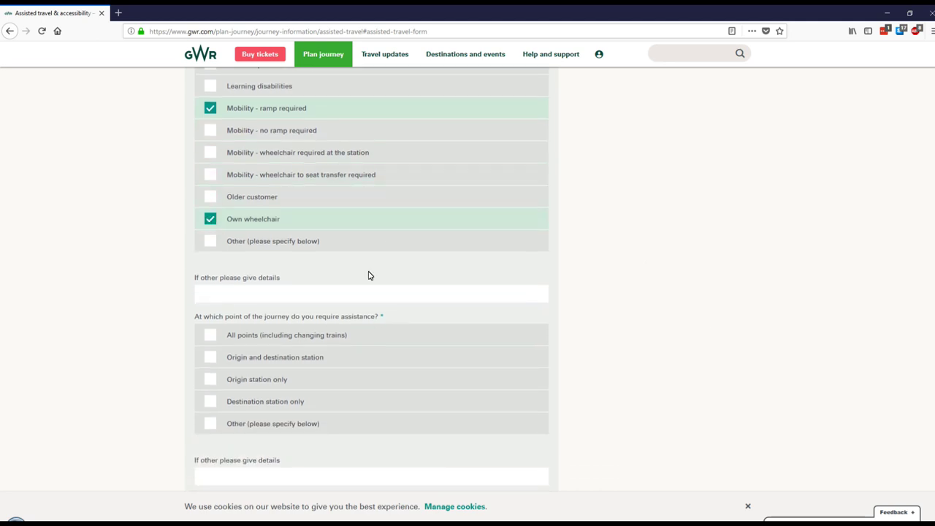
pyautogui.click(211, 338)
# - Set the outward journey from Dawlish Warren (DWW) to Dawlish (DWL)
pyautogui.scroll(-5, 438, 306)
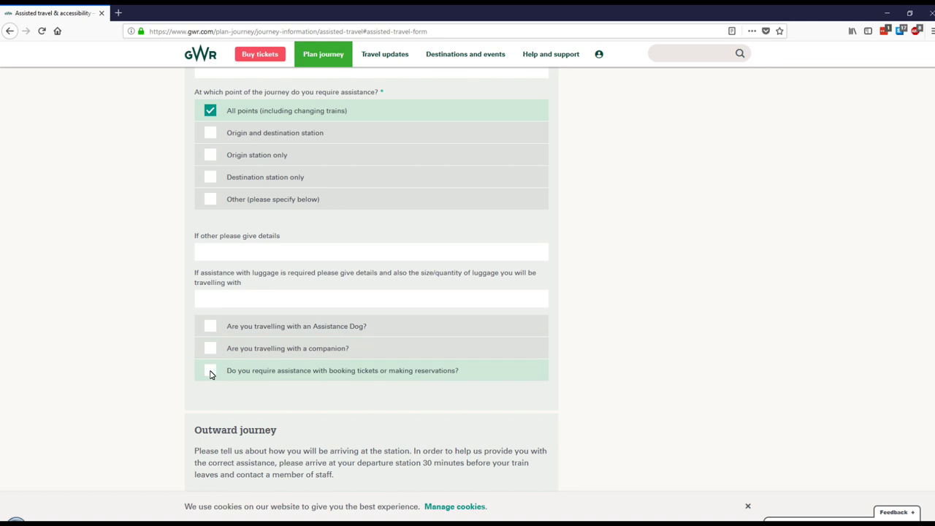
pyautogui.scroll(-5, 482, 352)
pyautogui.click(271, 271)
pyautogui.write('Daw')
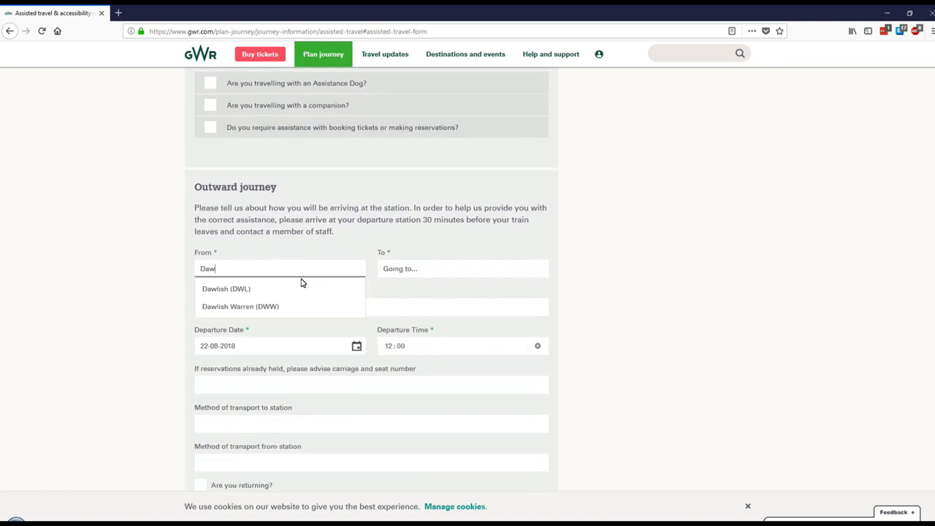
pyautogui.click(265, 307)
pyautogui.write('Dawlish (DWL')
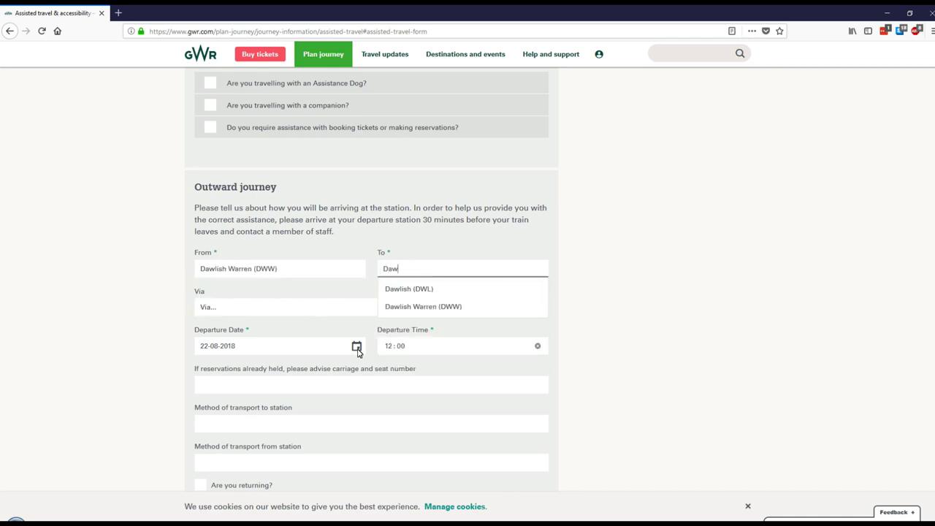
# - Set the outward departure date to 23-08-2018 and the departure time to 09:00
pyautogui.click(357, 347)
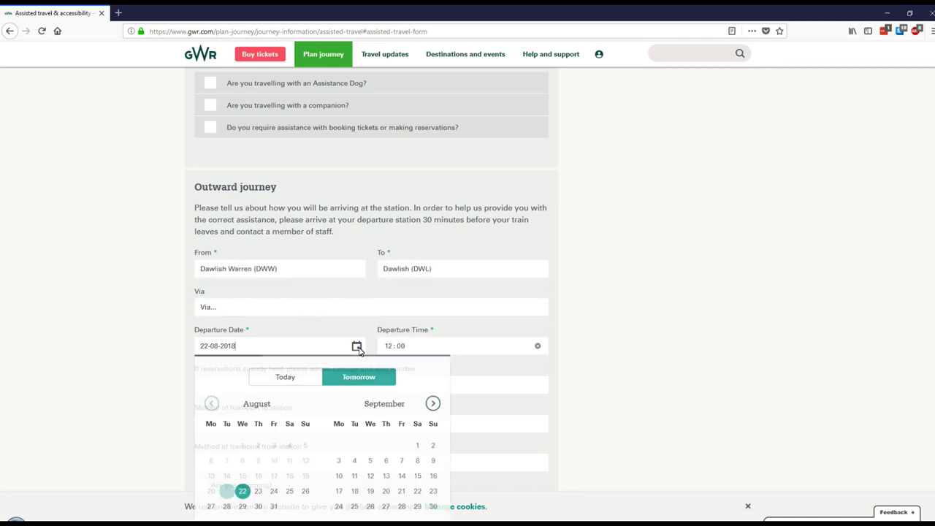
pyautogui.click(259, 491)
pyautogui.click(447, 346)
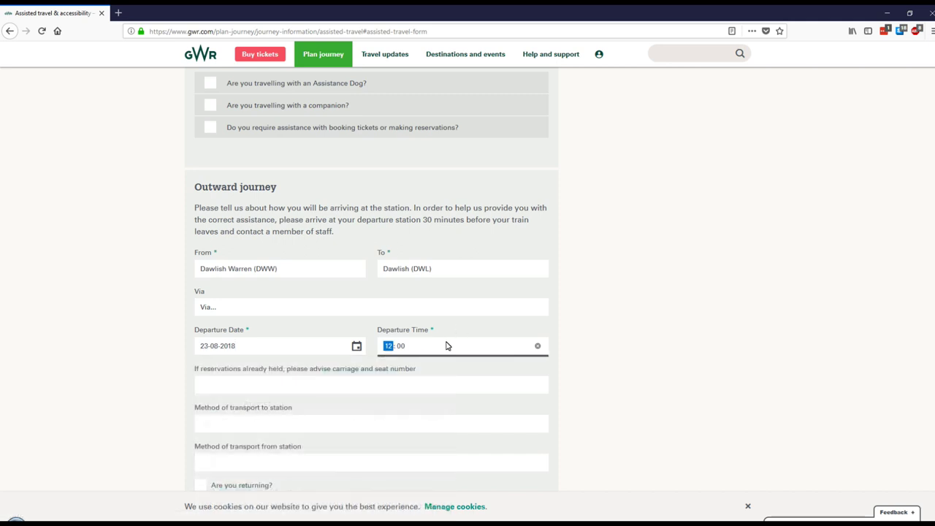
pyautogui.write('09')
pyautogui.press('BackSpace')
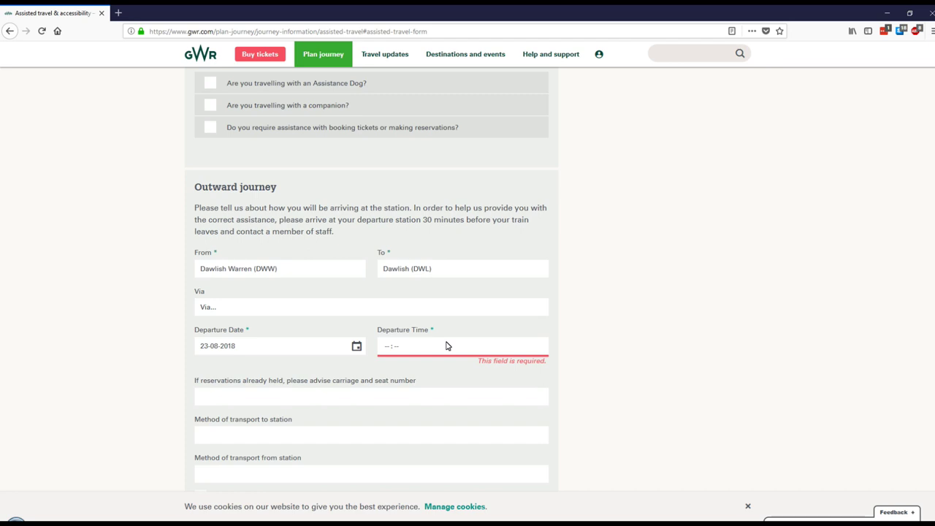
pyautogui.write('09:00')
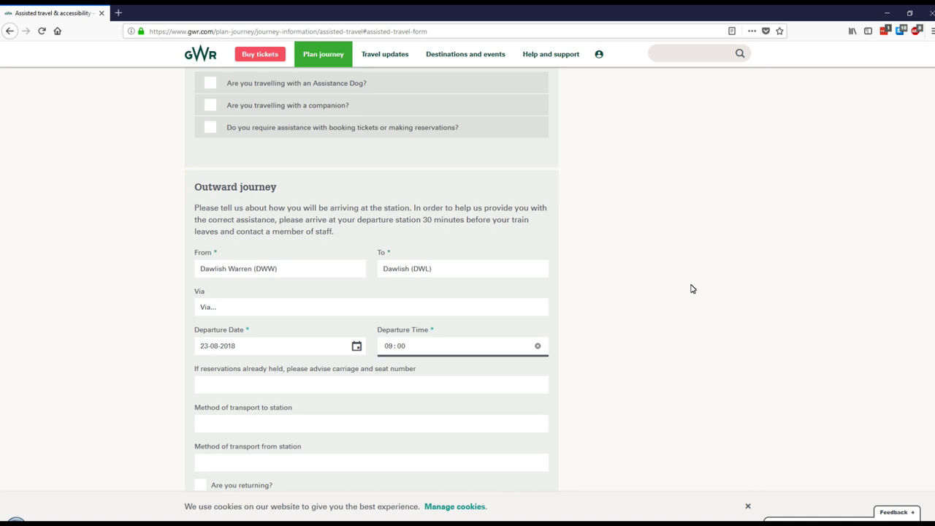
# - Enter 'bus' as the method of transport to the station and 'snowmobile' as the method from the station
pyautogui.scroll(-2, 693, 289)
pyautogui.click(273, 328)
pyautogui.write('bus')
pyautogui.press('Tab')
pyautogui.write('sn')
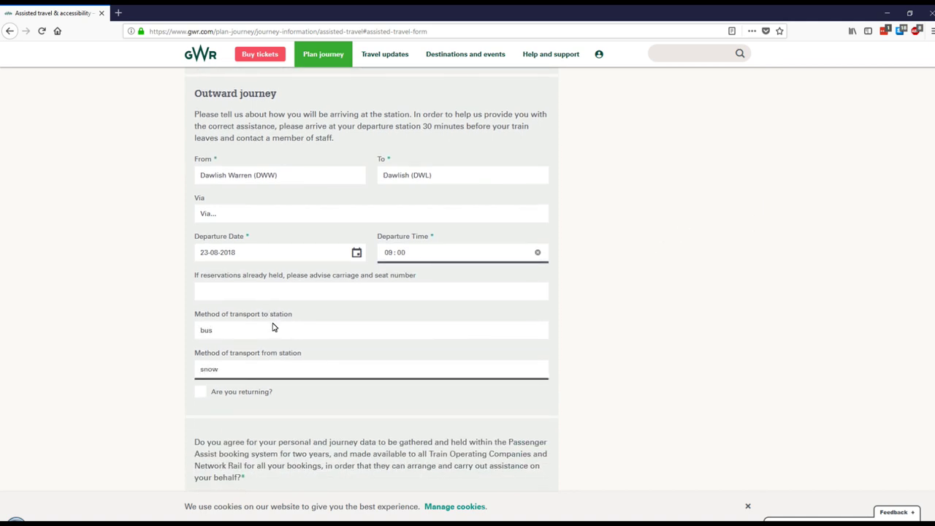
# - Answer Yes to both the data-holding consent and the question about being contacted regarding the experience
pyautogui.scroll(-5, 686, 260)
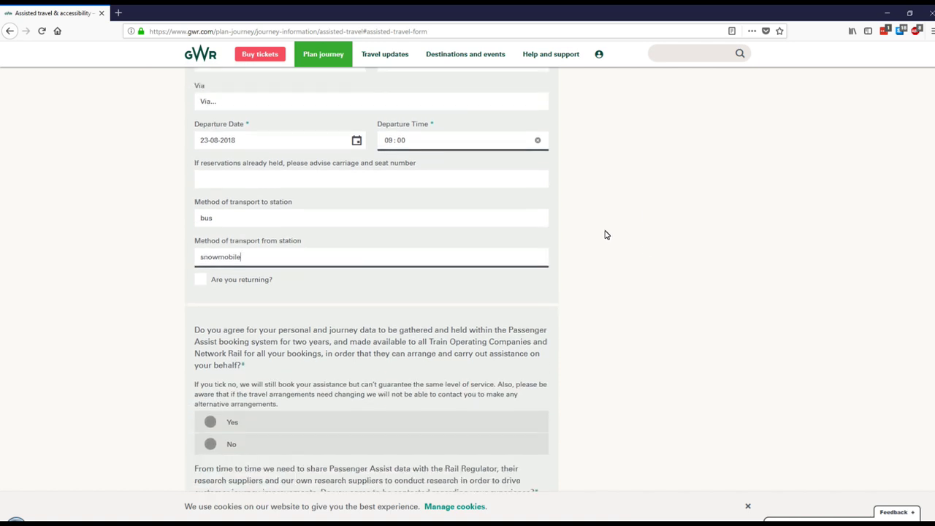
pyautogui.click(211, 311)
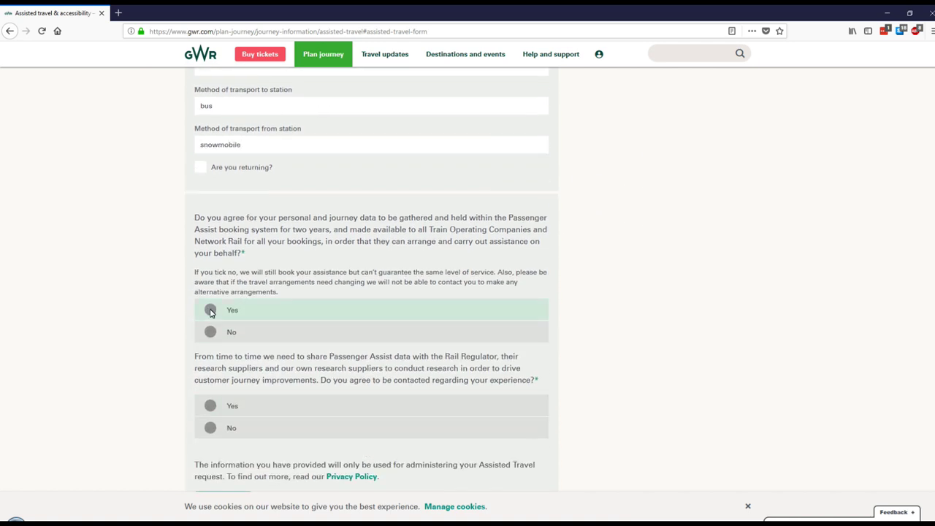
pyautogui.scroll(-3, 298, 365)
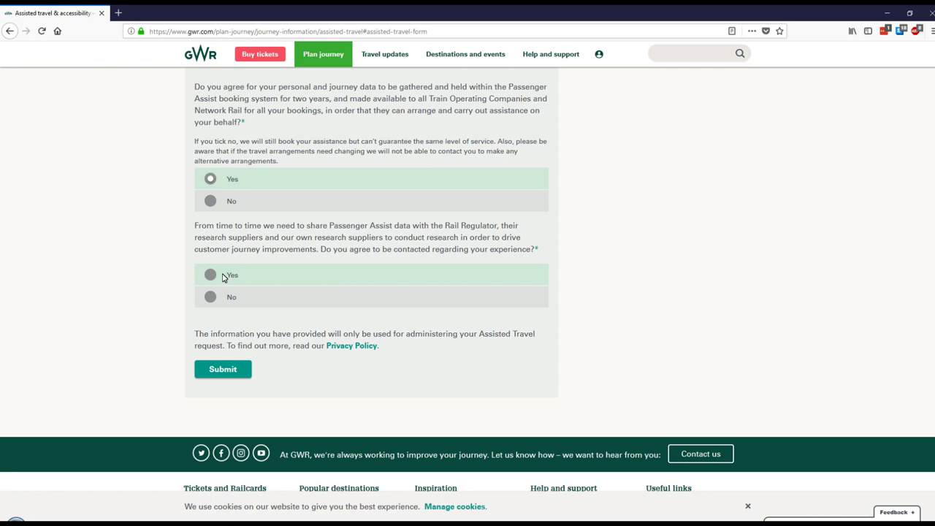
pyautogui.click(211, 276)
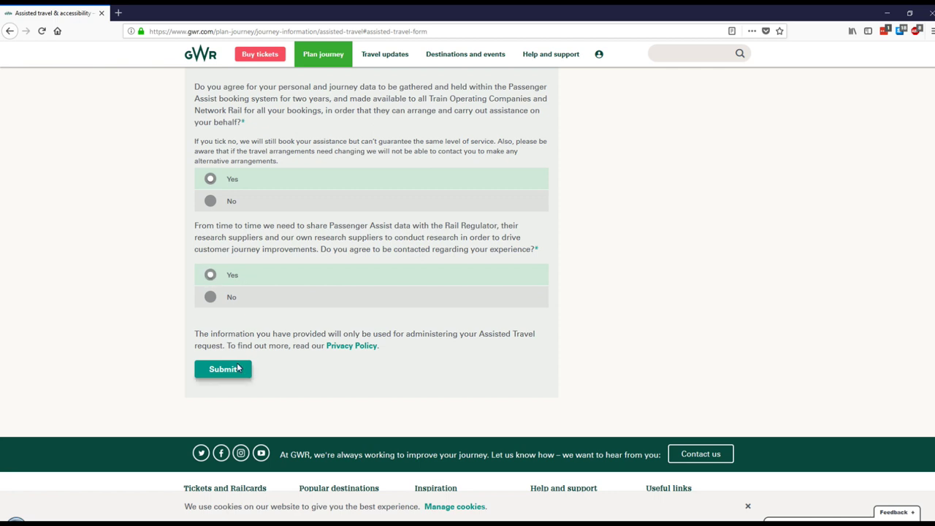
# - Submit the form and re-enter the required outward destination, selecting a station from the matches for 'dawl'
pyautogui.click(244, 369)
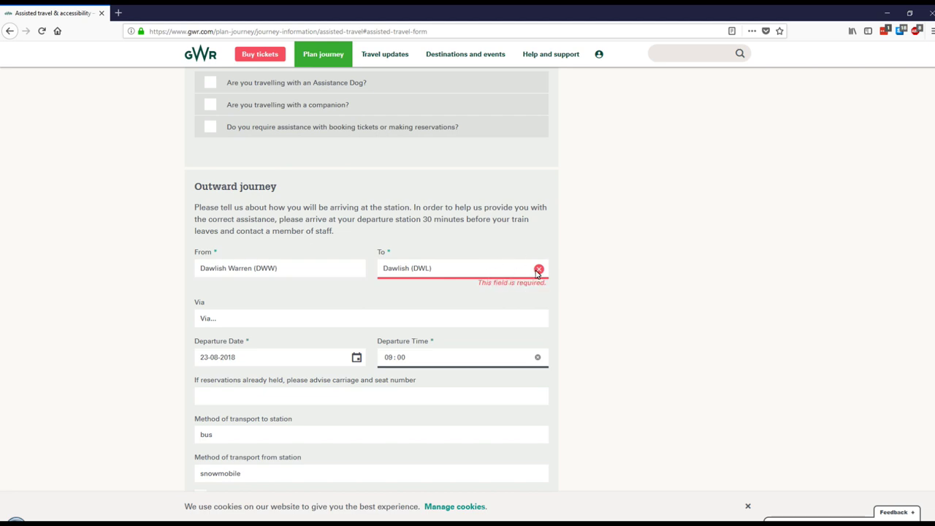
pyautogui.click(488, 272)
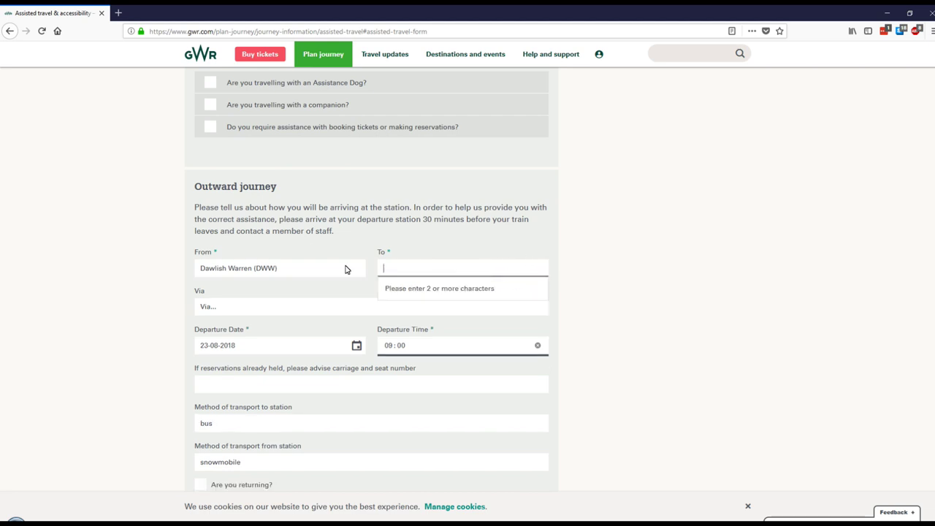
pyautogui.write('dawl')
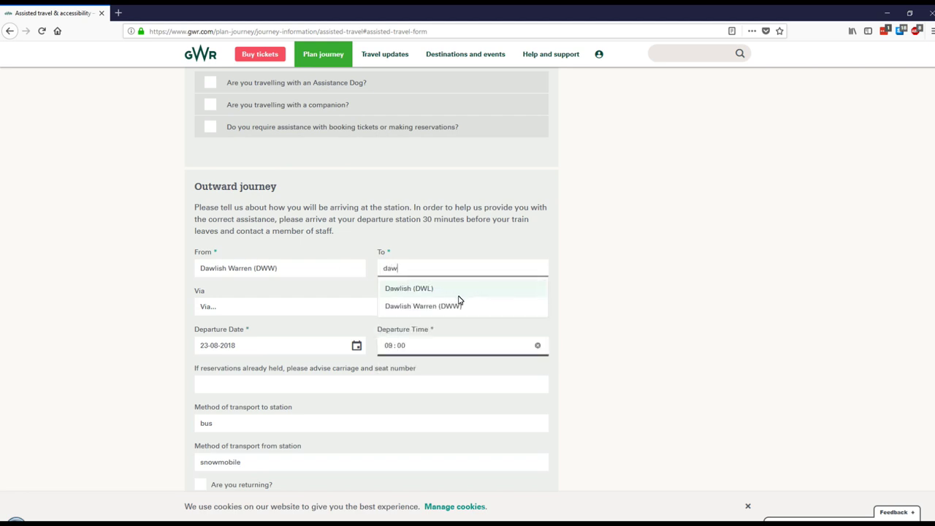
pyautogui.click(448, 307)
pyautogui.scroll(-5, 720, 227)
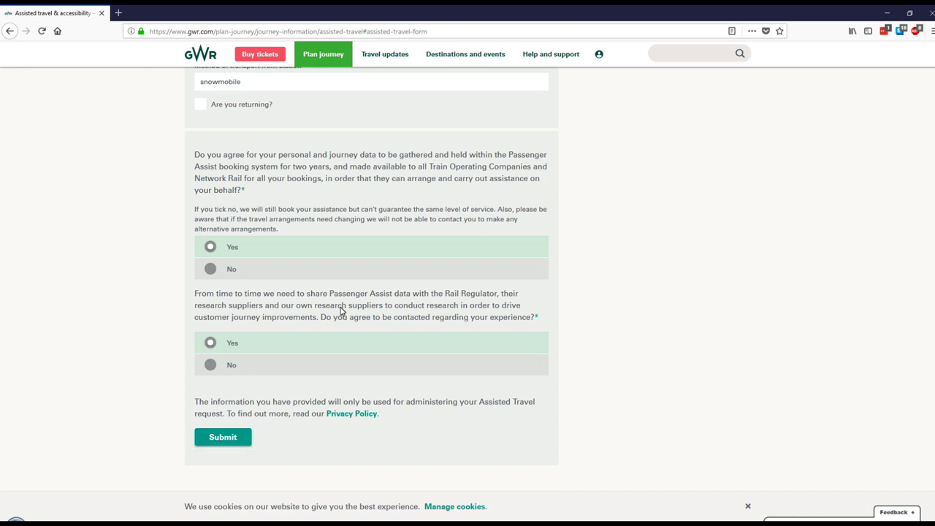
# - Copy the Assisted Travel Form's address, open it in Chrome and allow the site to know the location
pyautogui.click(358, 30)
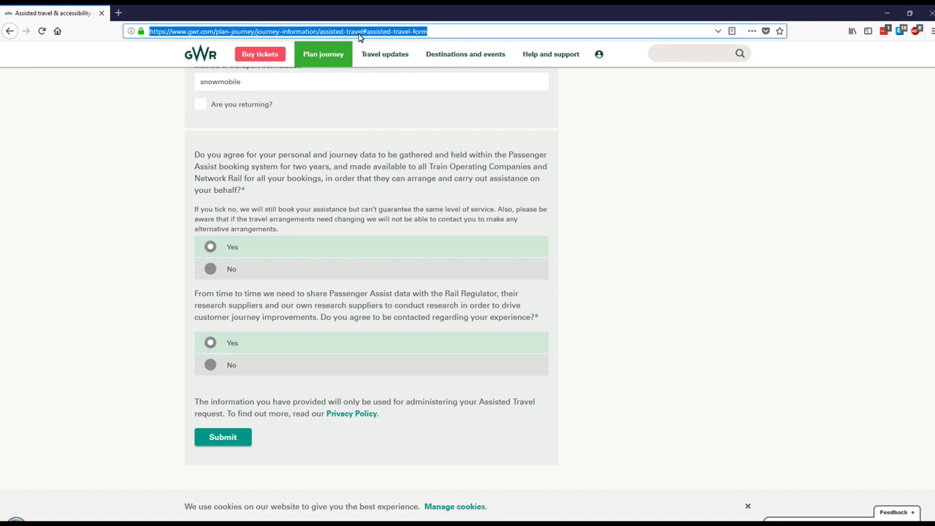
pyautogui.rightClick(359, 32)
pyautogui.click(381, 65)
pyautogui.press('super+r')
pyautogui.write('chrome')
pyautogui.hotkey('ctrl', 'v')
pyautogui.press('Return')
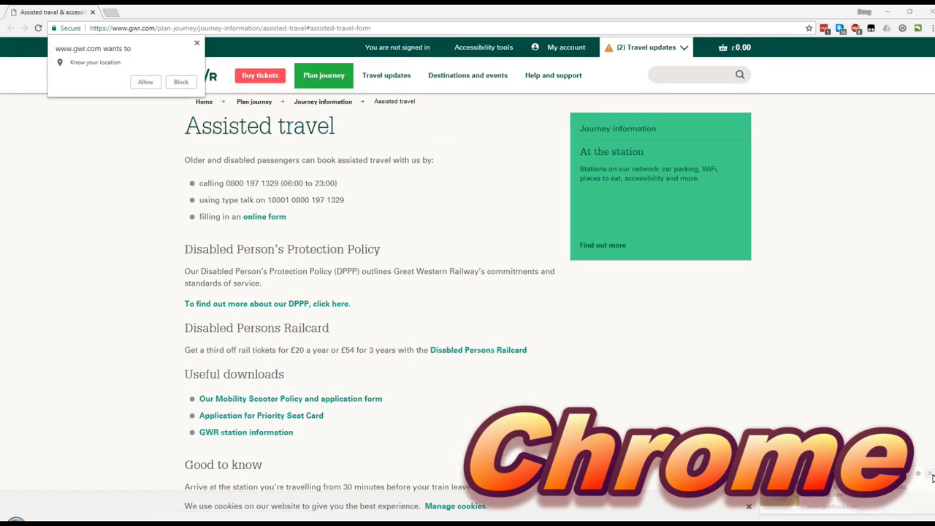
pyautogui.click(148, 82)
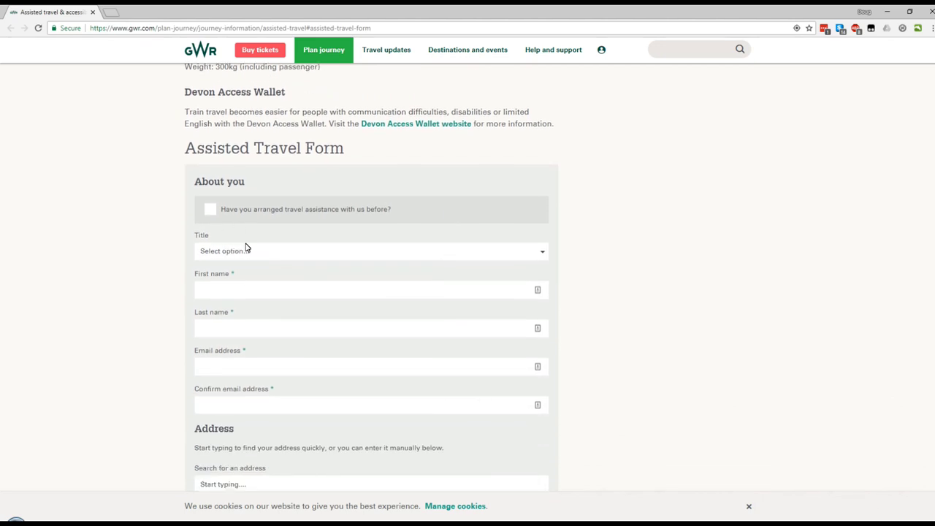
# - Try to fill the Assisted Travel Form with the LastPass form-fill profile 'Me'
pyautogui.rightClick(672, 244)
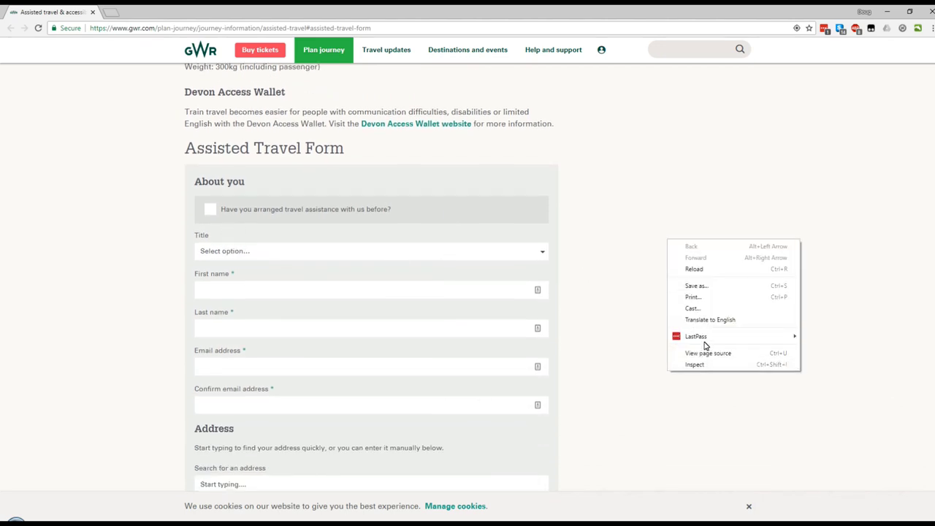
pyautogui.moveTo(665, 335)
pyautogui.moveTo(851, 405)
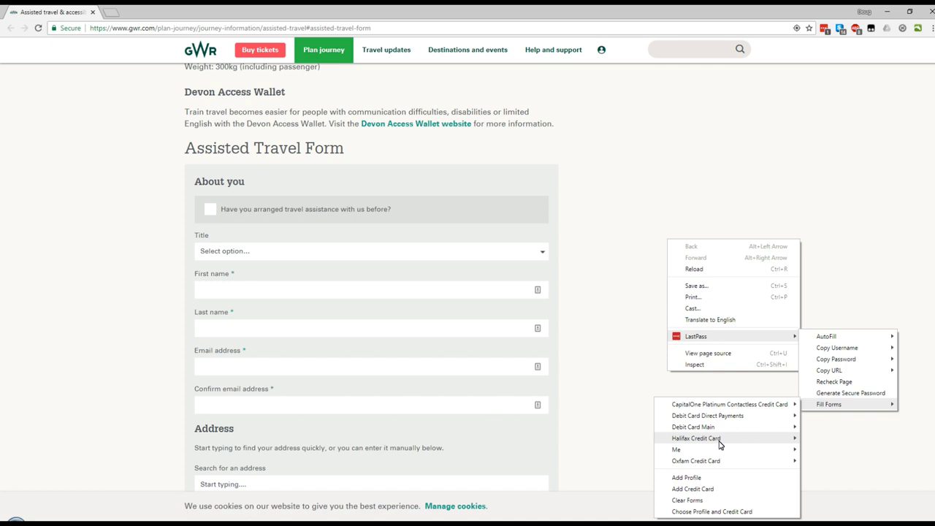
pyautogui.moveTo(730, 449)
pyautogui.click(633, 450)
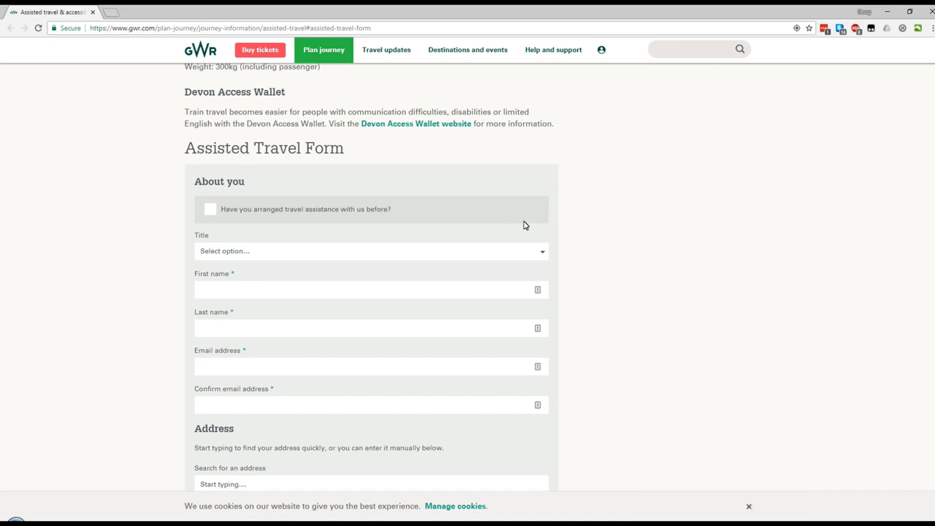
# - Set the title to Mr and auto-fill the name, email and address fields from the saved personal details
pyautogui.click(301, 252)
pyautogui.click(270, 275)
pyautogui.click(274, 291)
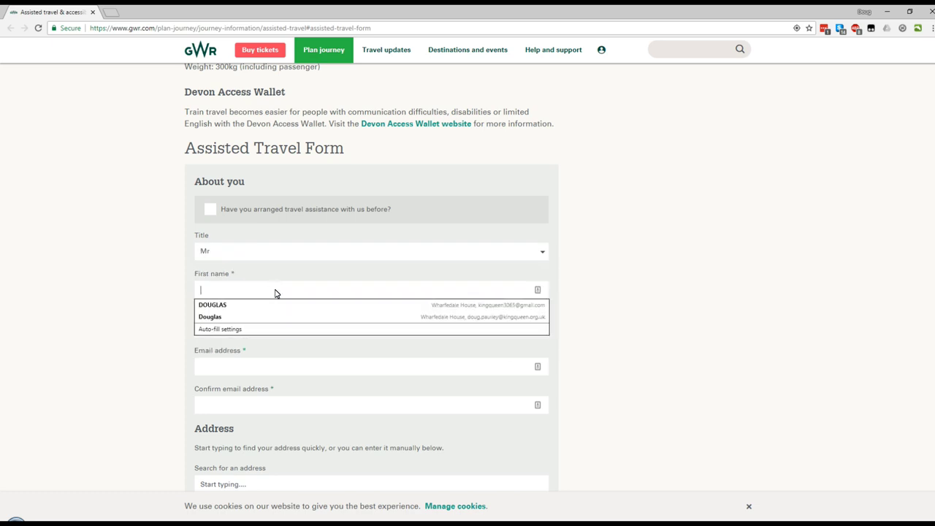
pyautogui.write('Do')
pyautogui.click(270, 306)
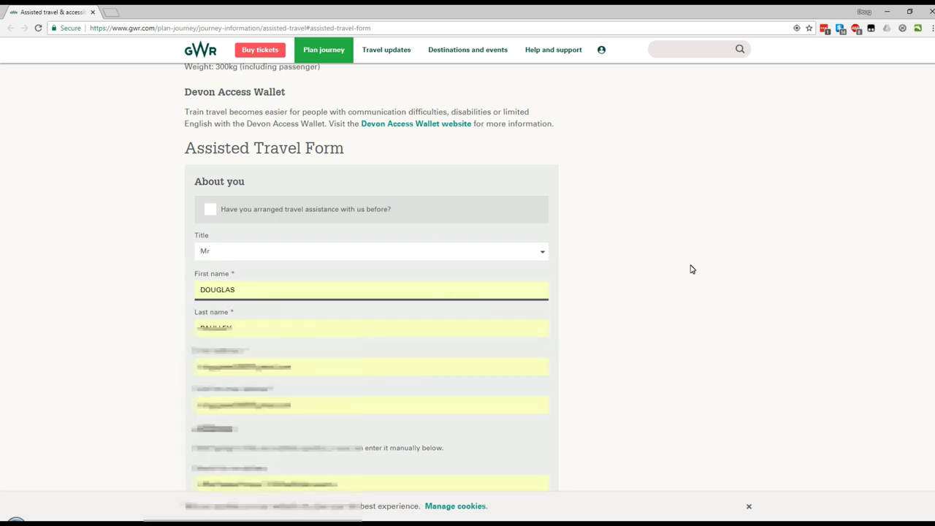
# - Correct the rejected phone number and fill in the mobile number in the contact details
pyautogui.scroll(-3, 693, 269)
pyautogui.scroll(-3, 566, 268)
pyautogui.scroll(-1, 553, 250)
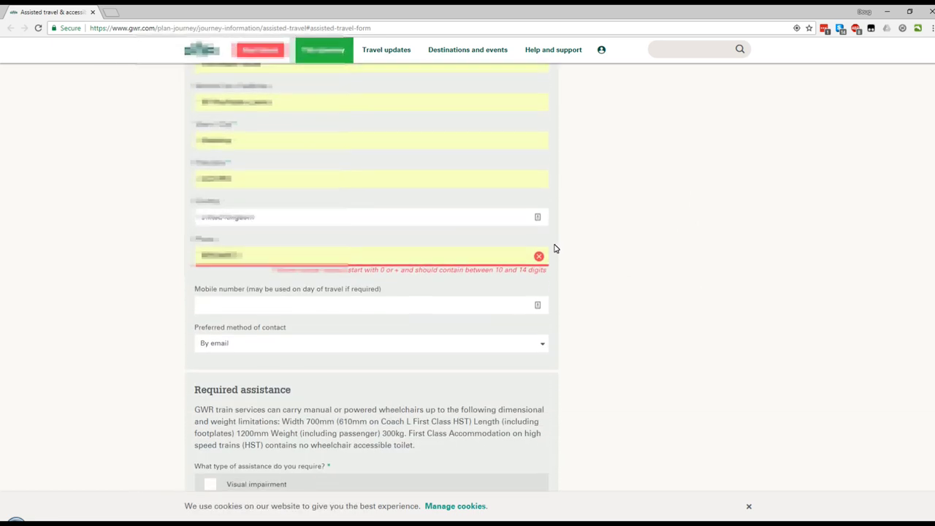
pyautogui.scroll(-1, 554, 252)
pyautogui.click(281, 157)
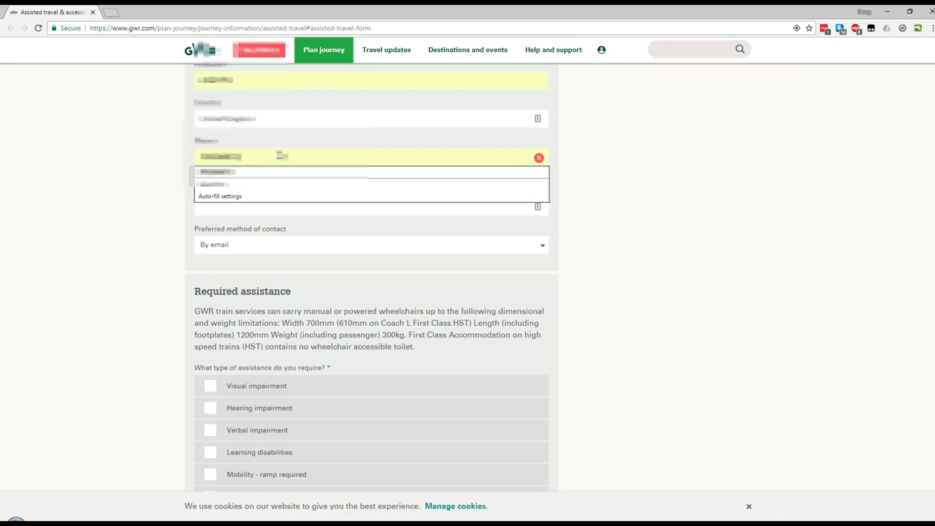
pyautogui.click(281, 157)
pyautogui.click(319, 211)
pyautogui.press('Down')
pyautogui.press('Return')
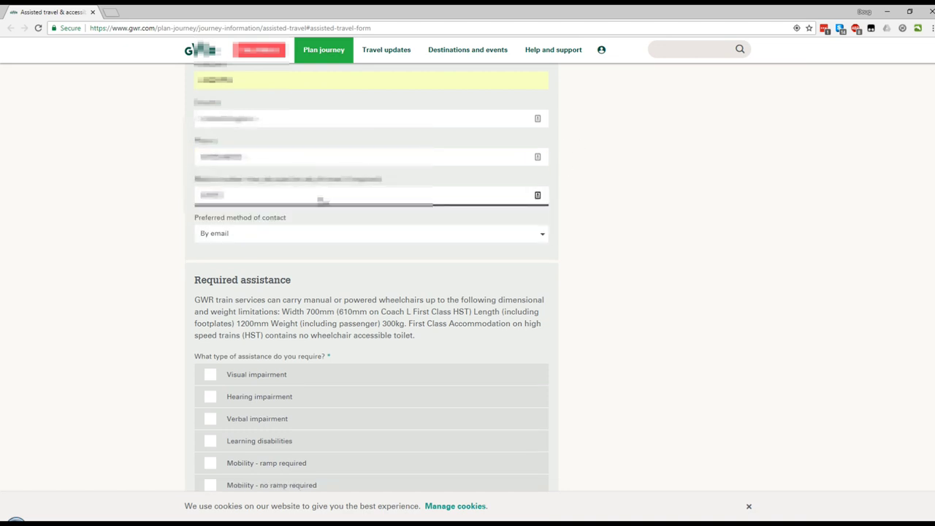
pyautogui.click(638, 226)
# - Request 'Own wheelchair' and 'Mobility - ramp required' assistance at 'All points (including changing trains)'
pyautogui.scroll(-2, 667, 215)
pyautogui.scroll(-1, 666, 214)
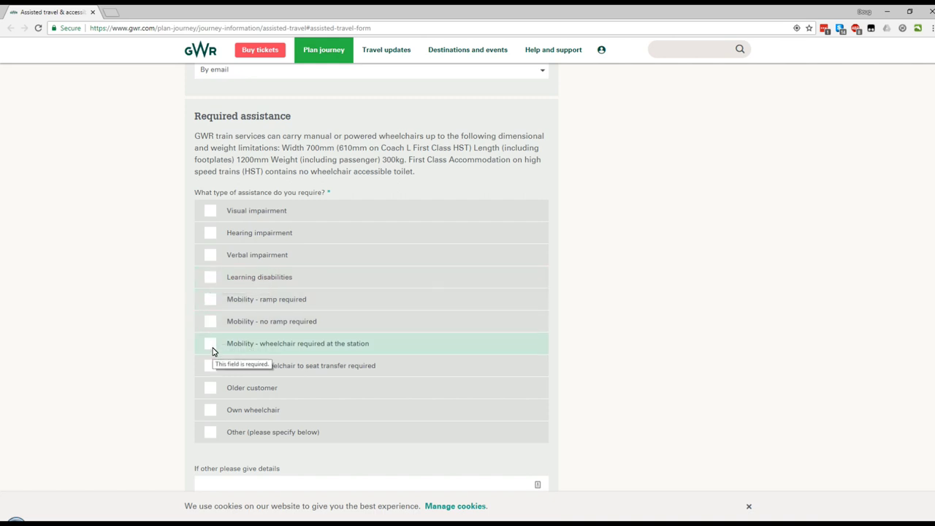
pyautogui.click(210, 409)
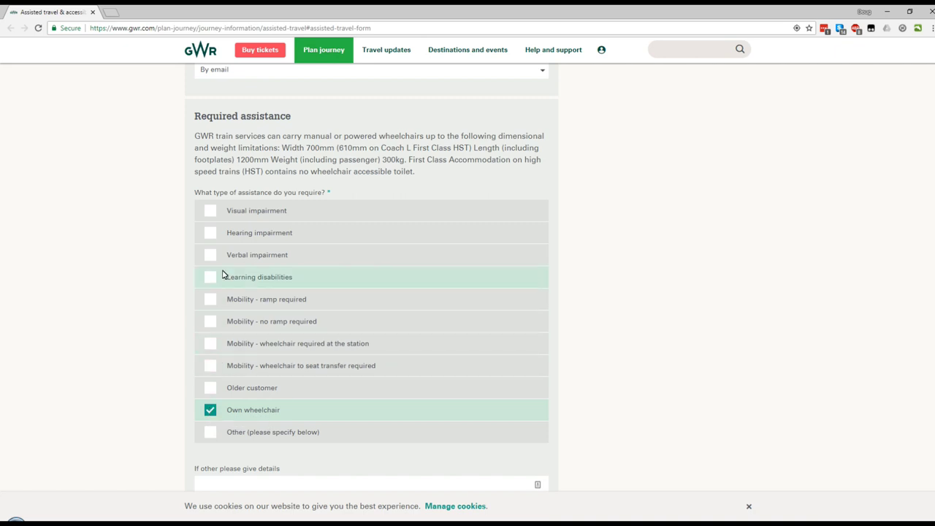
pyautogui.click(210, 300)
pyautogui.scroll(-5, 645, 265)
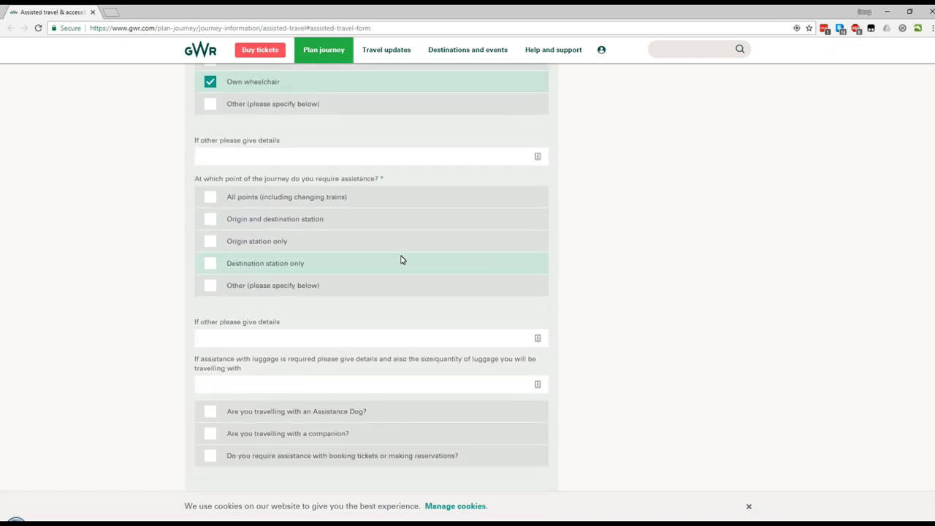
pyautogui.click(210, 198)
# - Set the outward journey from Dawlish (DWL) to Dawlish Warren (DWW)
pyautogui.scroll(-5, 657, 314)
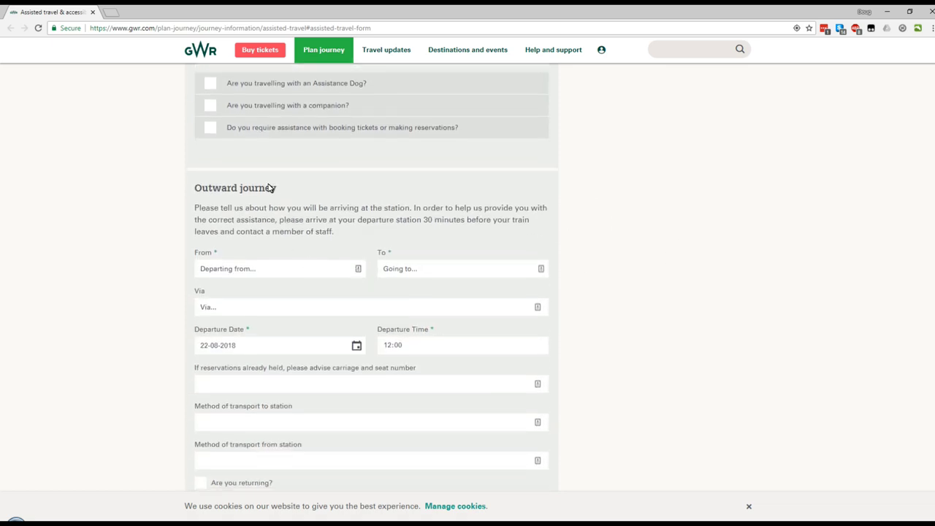
pyautogui.click(268, 272)
pyautogui.write('Dawlish')
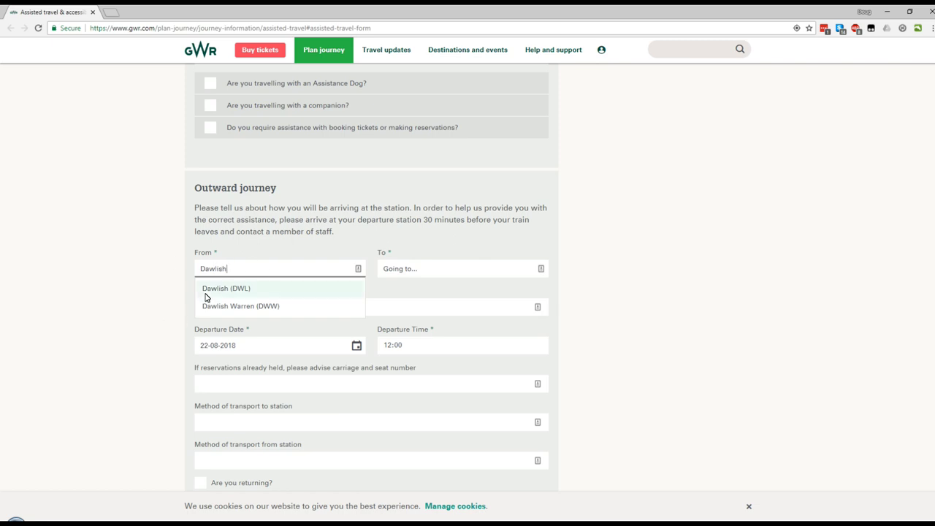
pyautogui.click(207, 292)
pyautogui.click(439, 268)
pyautogui.write('Dawlish Warre')
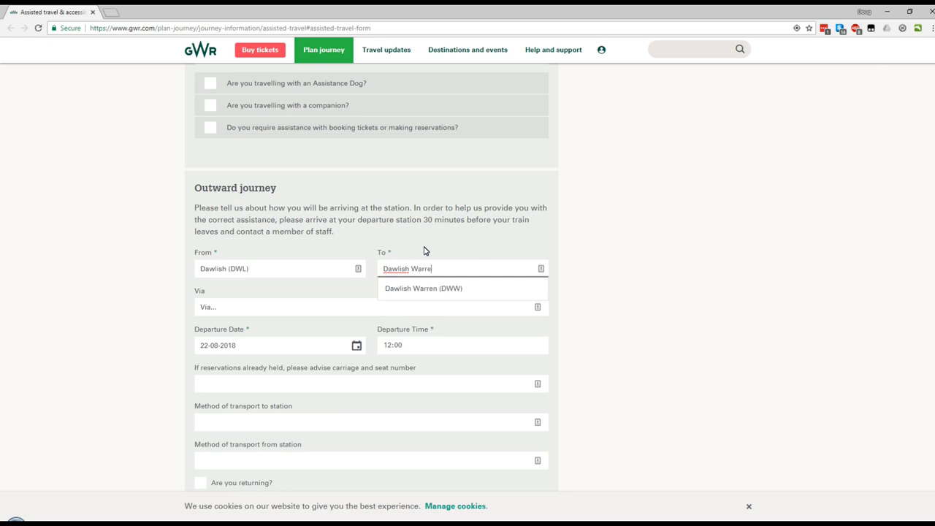
pyautogui.click(414, 289)
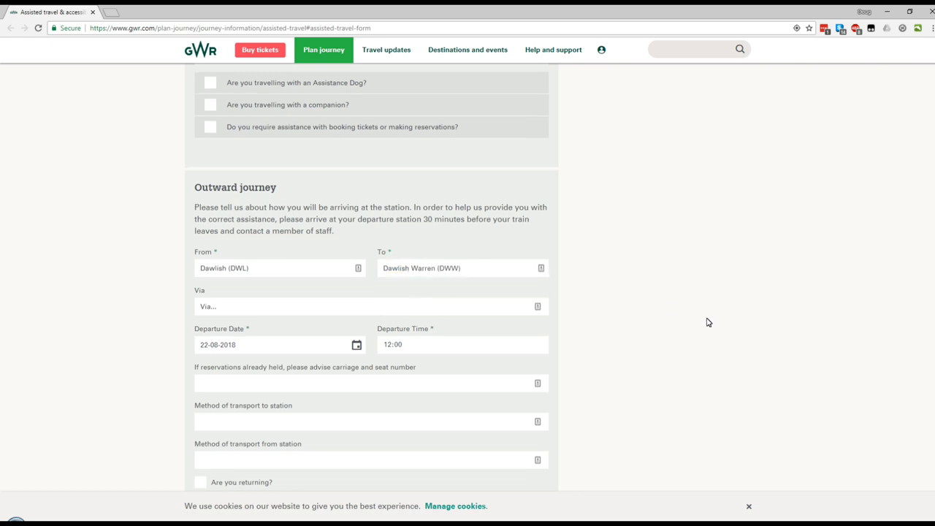
# - Set the outward departure date to 23-08-2018 and the departure time to 09:00
pyautogui.scroll(-3, 655, 277)
pyautogui.scroll(2, 650, 274)
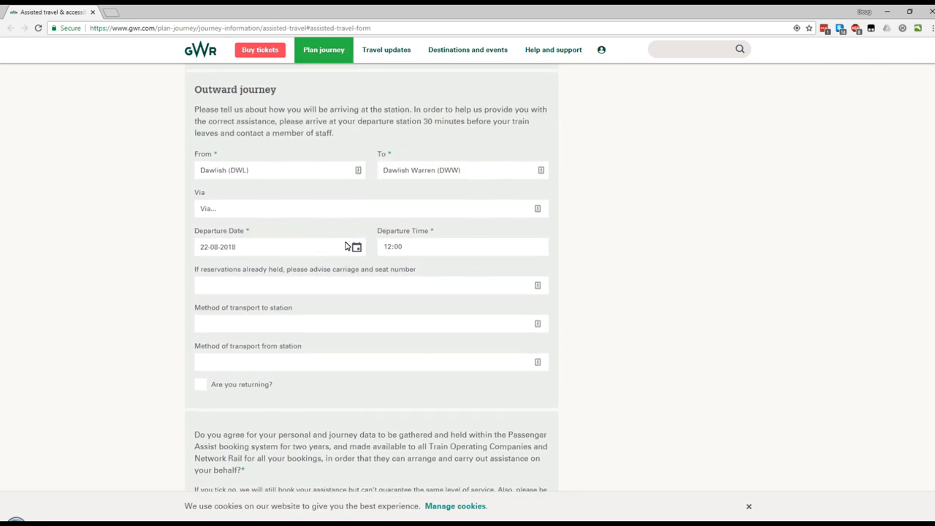
pyautogui.click(356, 247)
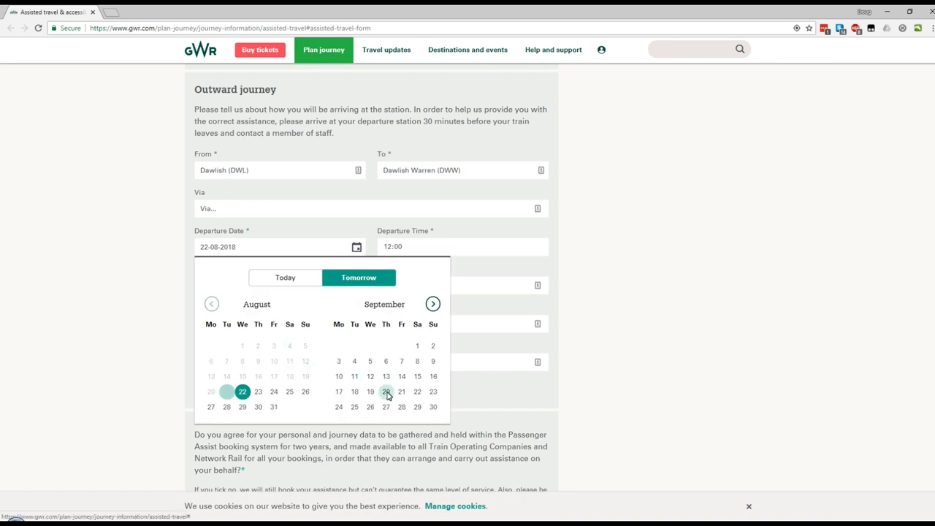
pyautogui.click(258, 391)
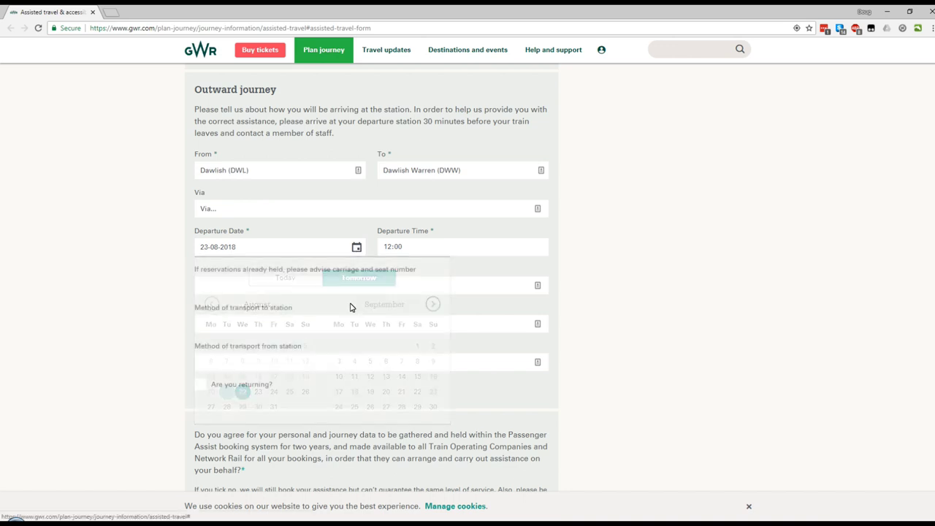
pyautogui.click(442, 252)
pyautogui.write('09')
pyautogui.click(697, 268)
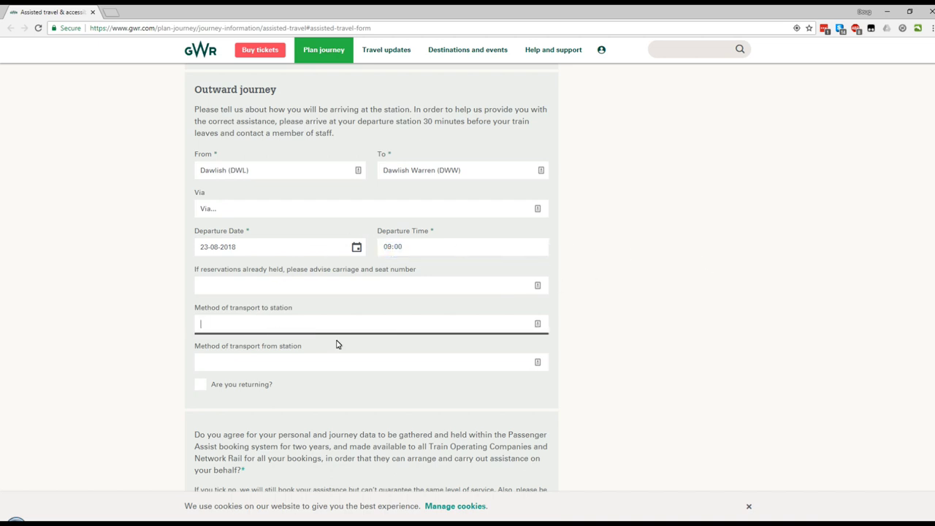
# - Enter 'Ski' as the method of transport from the station
pyautogui.press('Tab')
pyautogui.write('Ski')
pyautogui.click(745, 303)
# - Agree to both the holding of personal and journey data and being contacted regarding the experience
pyautogui.scroll(-3, 738, 302)
pyautogui.click(211, 298)
pyautogui.click(210, 394)
pyautogui.scroll(-3, 90, 344)
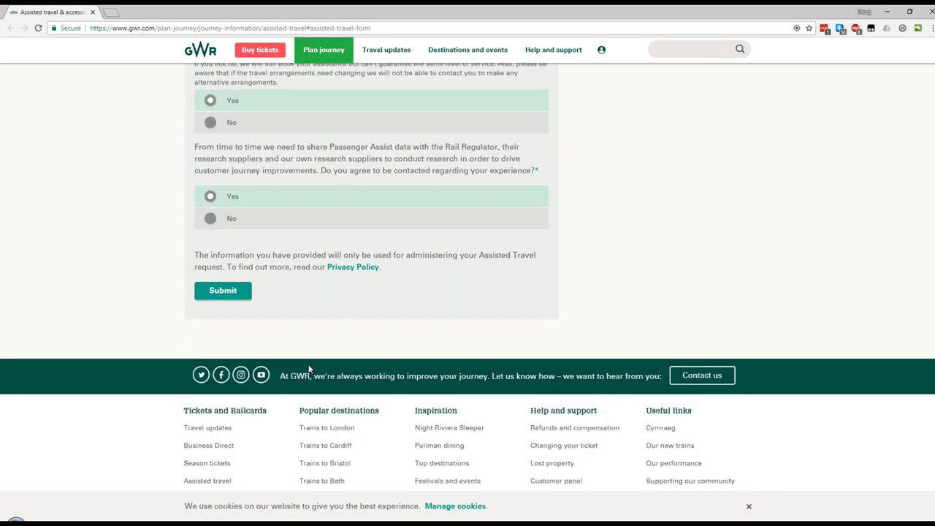